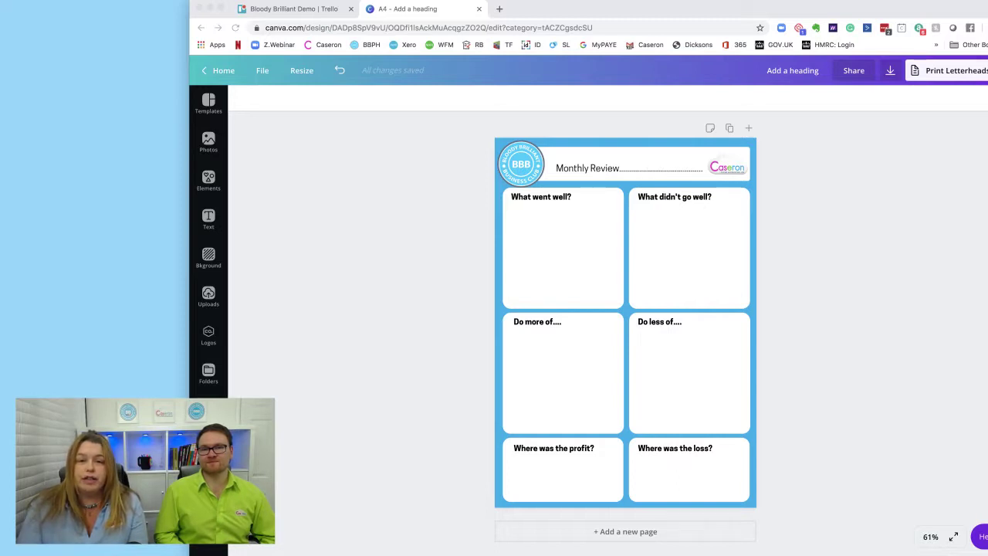
# Switch to the Bloody Brilliant Demo board in Trello and open the Monthly Review On A Page card due 1 Nov
pyautogui.click(564, 16)
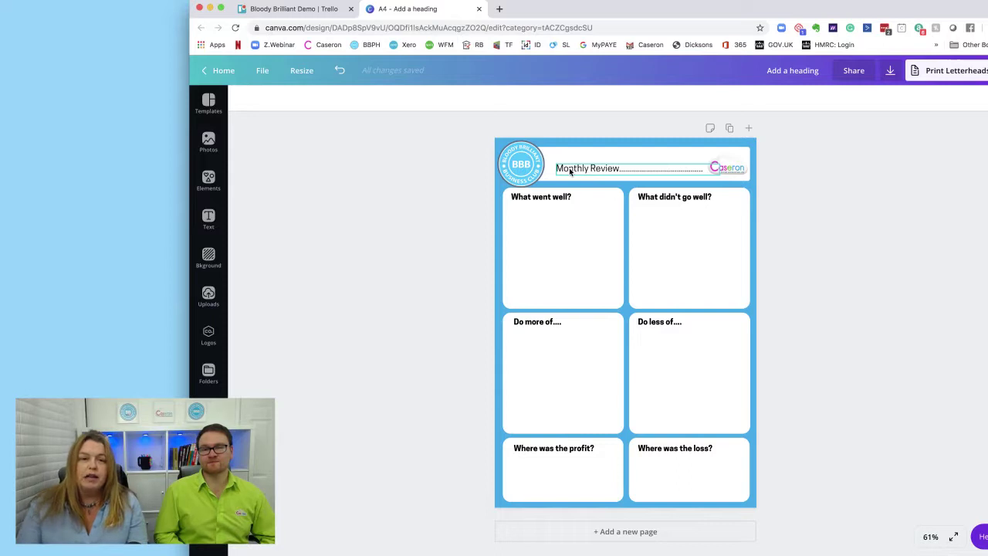
pyautogui.click(310, 11)
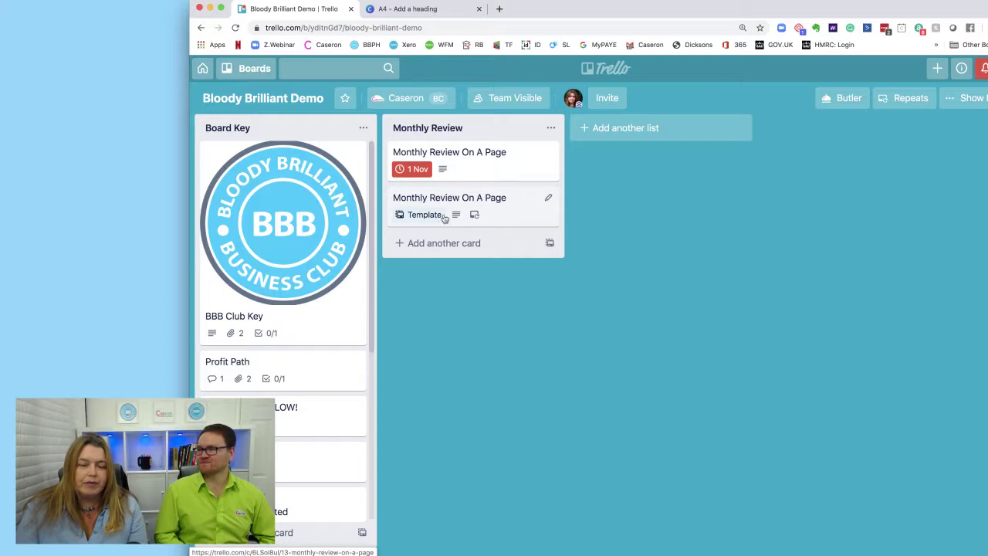
pyautogui.click(452, 155)
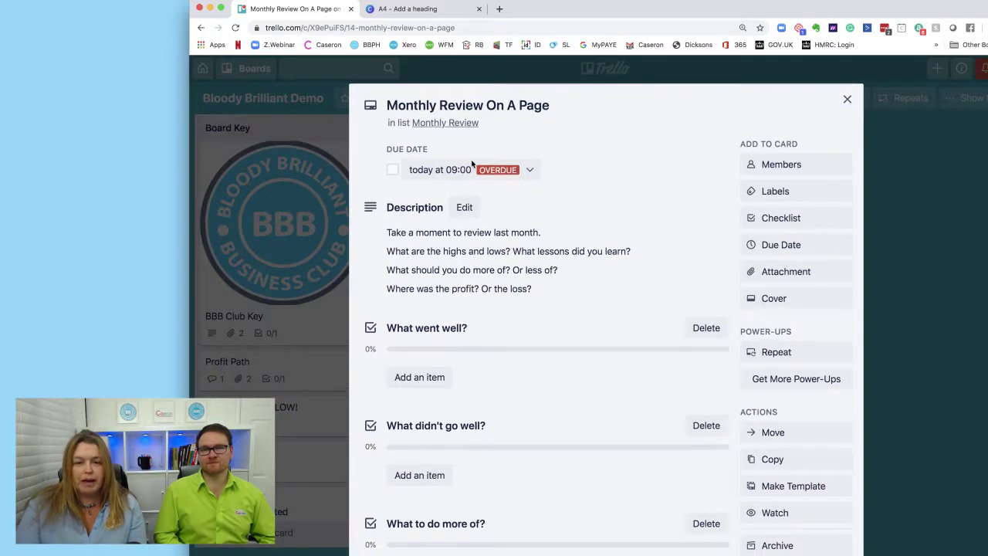
# Add a checklist titled "Where was the loss?" to the Monthly Review On A Page card
pyautogui.scroll(-5, 472, 163)
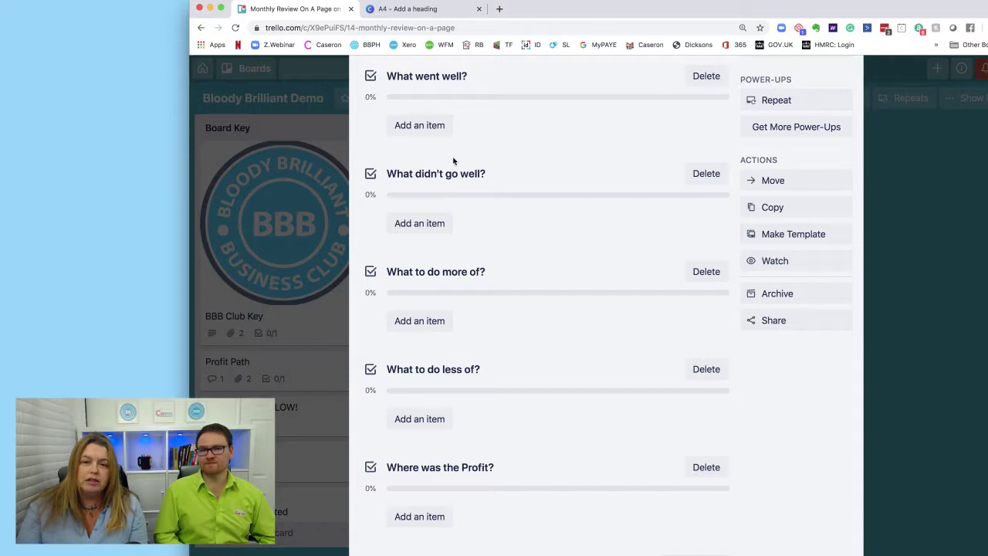
pyautogui.scroll(-3, 449, 178)
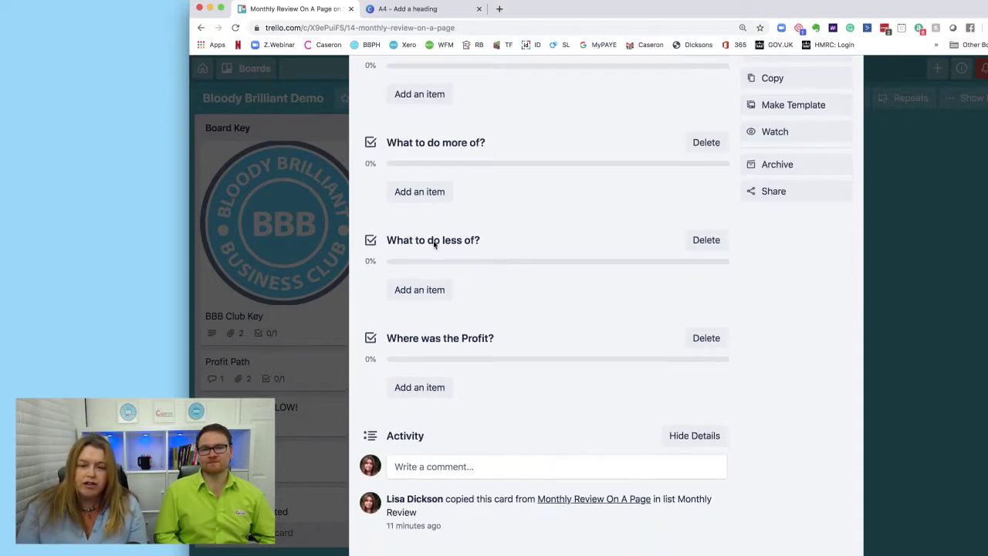
pyautogui.scroll(-1, 432, 245)
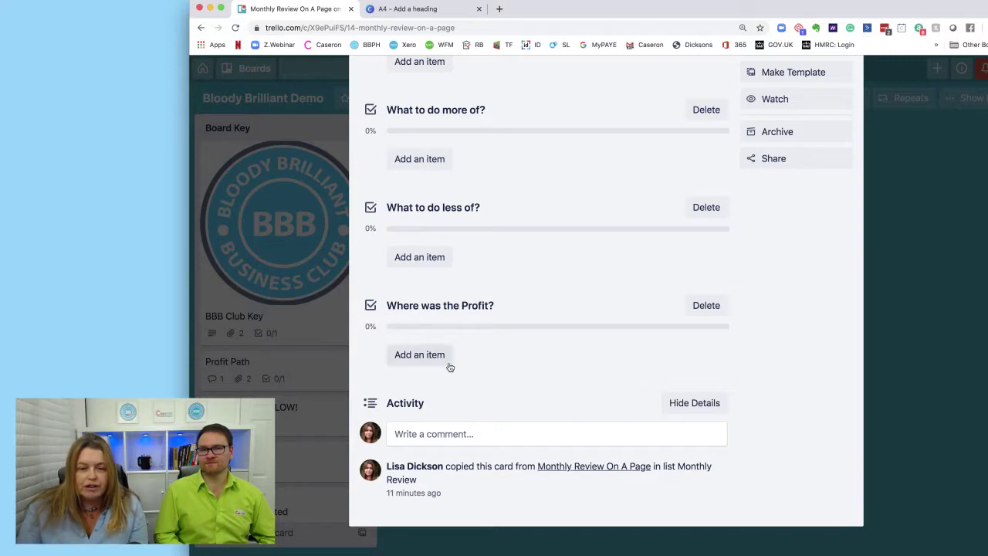
pyautogui.scroll(6, 432, 362)
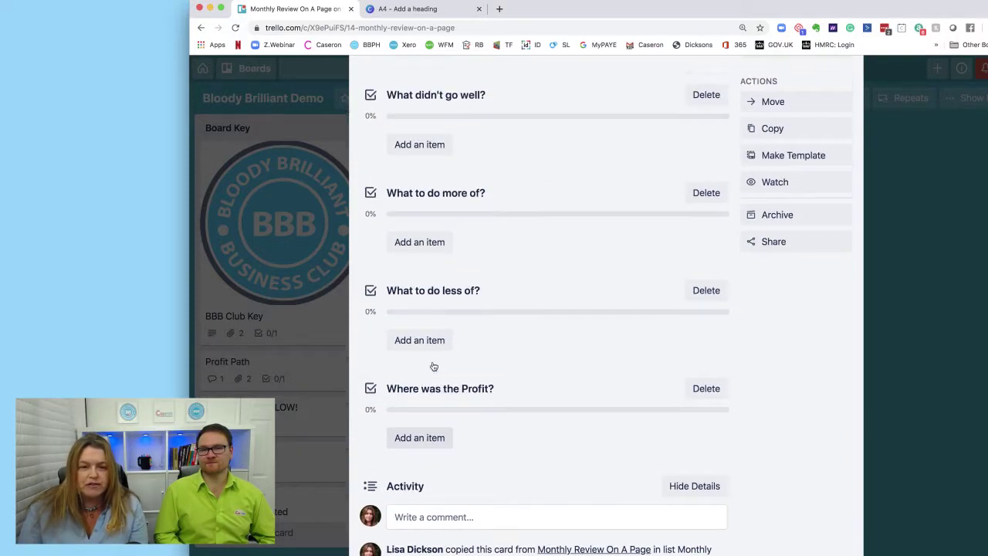
pyautogui.scroll(4, 563, 186)
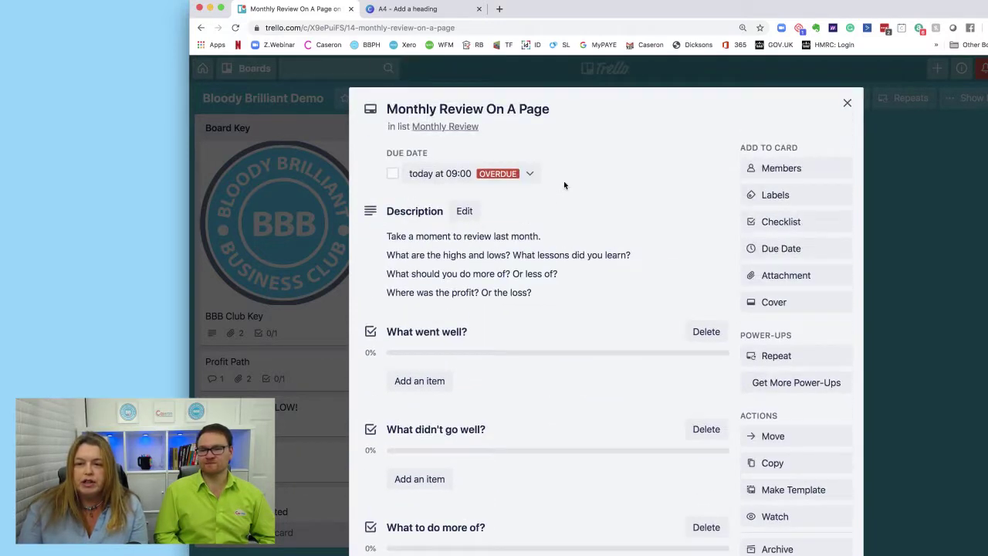
pyautogui.click(779, 222)
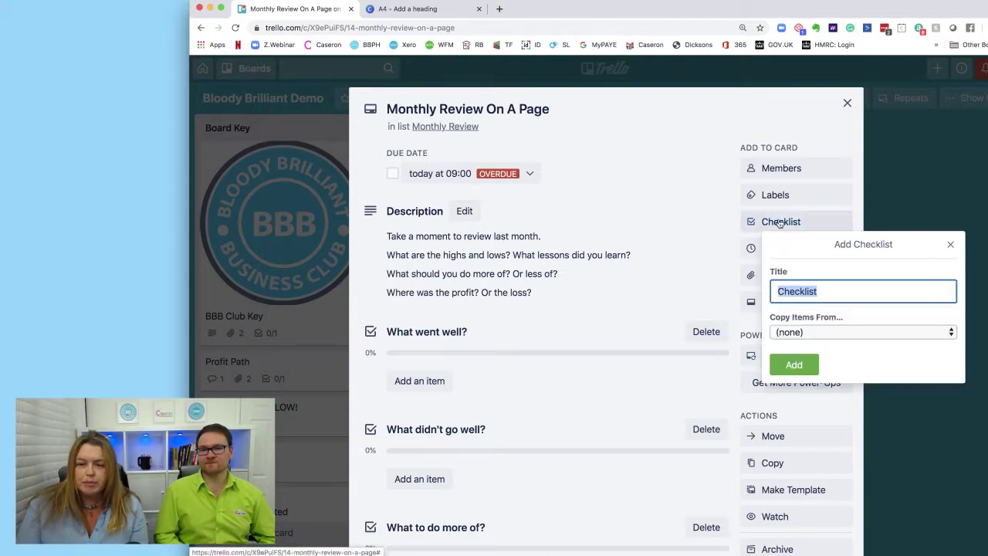
pyautogui.write('Where')
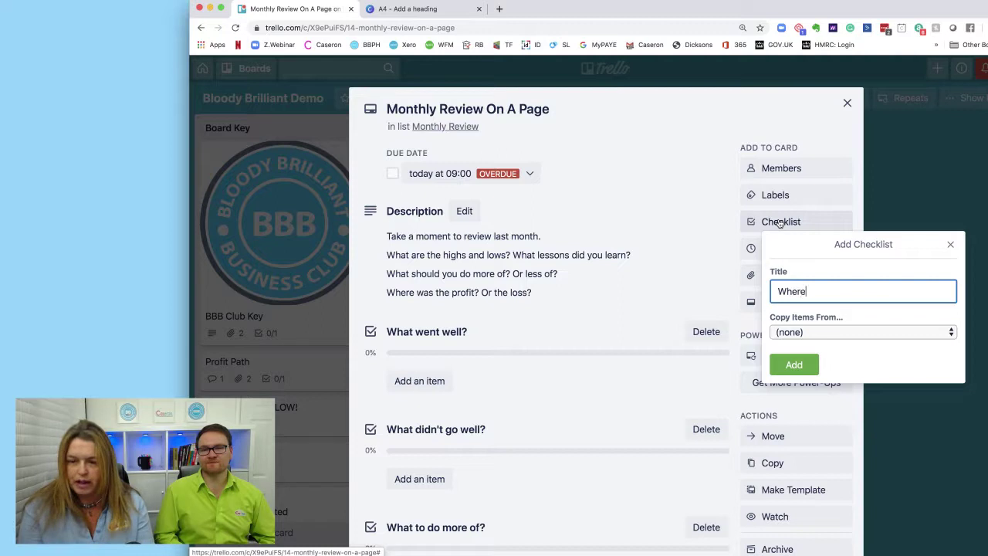
pyautogui.write(' was ')
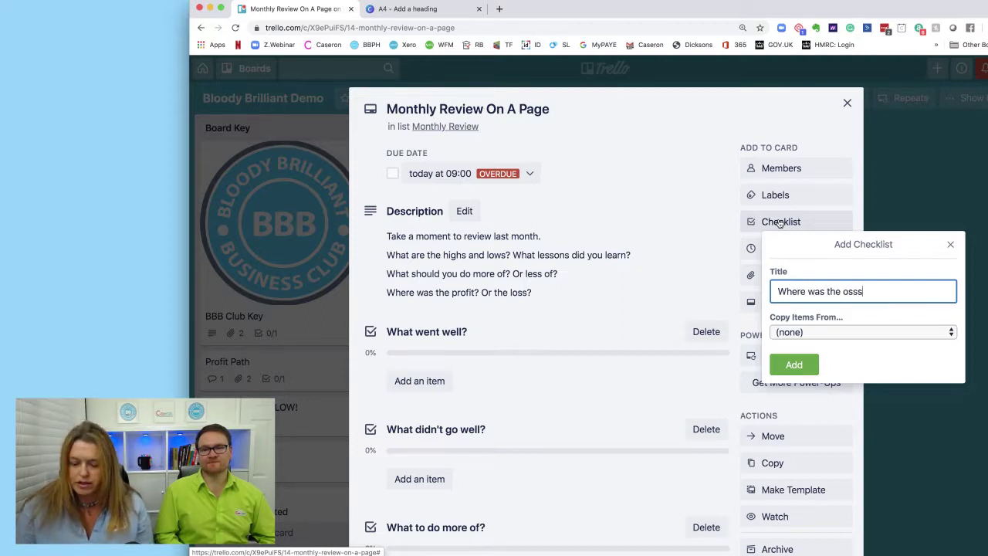
pyautogui.write('the loss?')
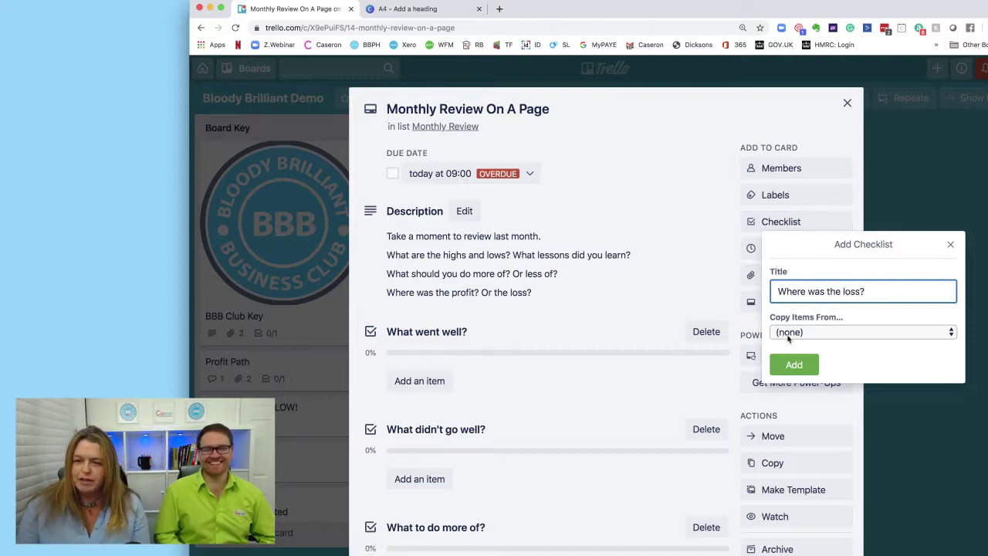
pyautogui.click(793, 365)
# Add the item "Launched a new product" to the "What went well?" checklist
pyautogui.scroll(3, 618, 229)
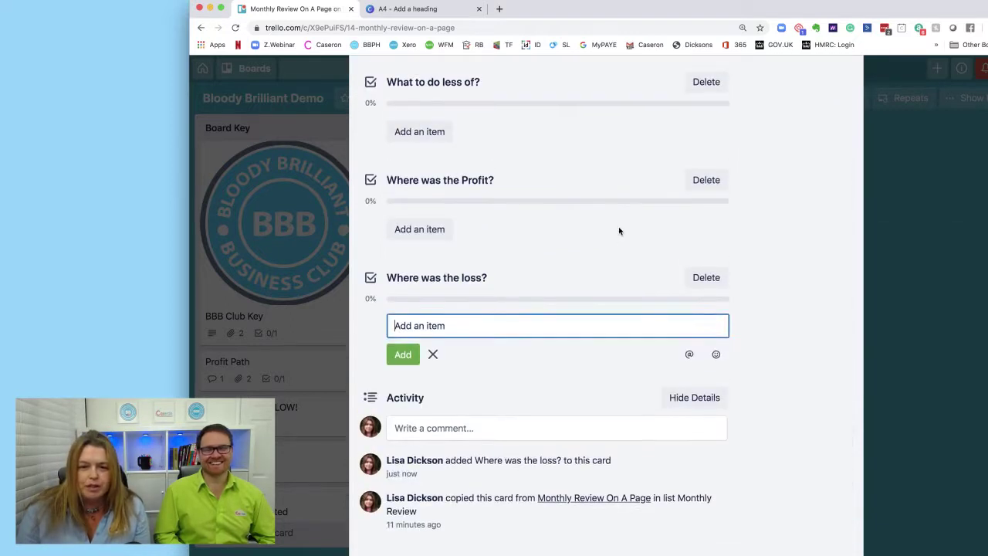
pyautogui.scroll(10, 618, 229)
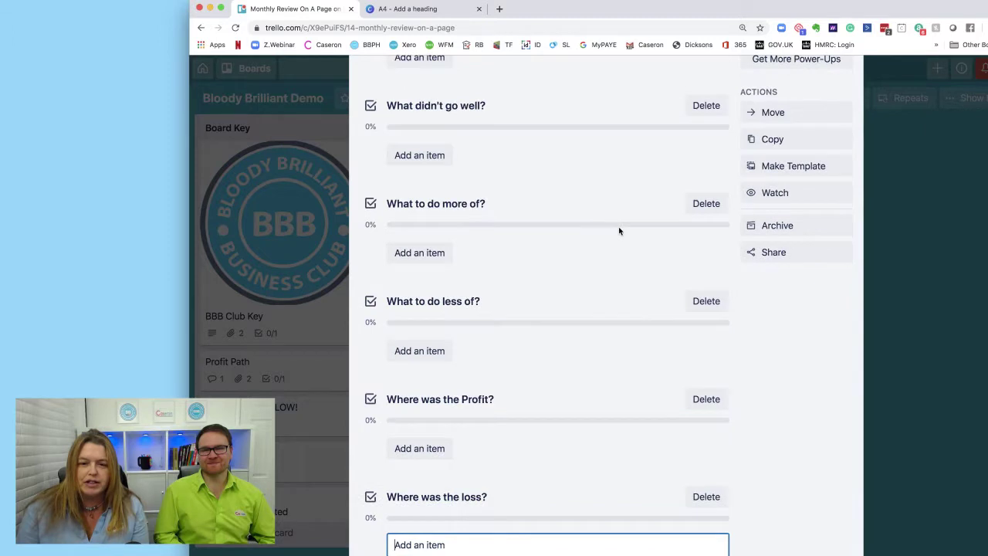
pyautogui.scroll(-2, 618, 232)
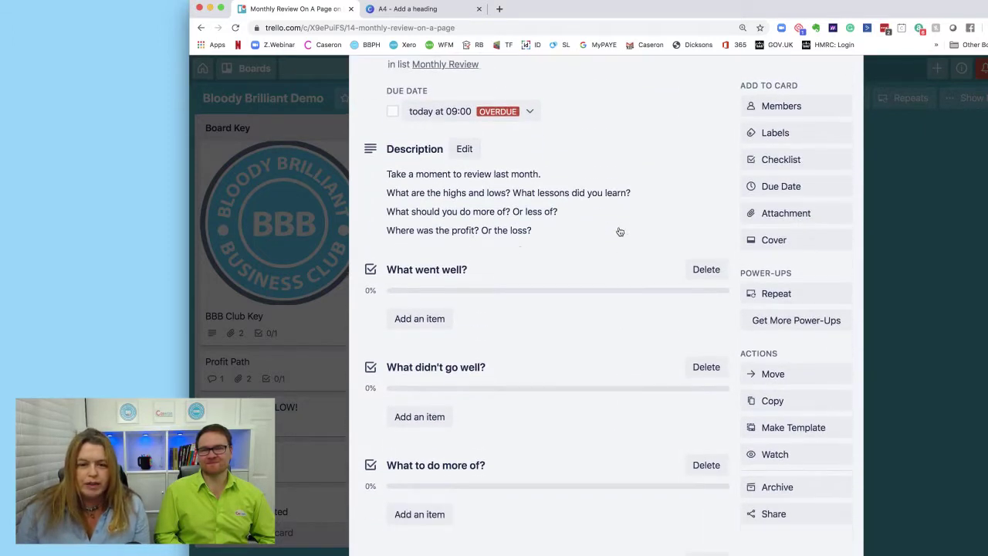
pyautogui.click(437, 316)
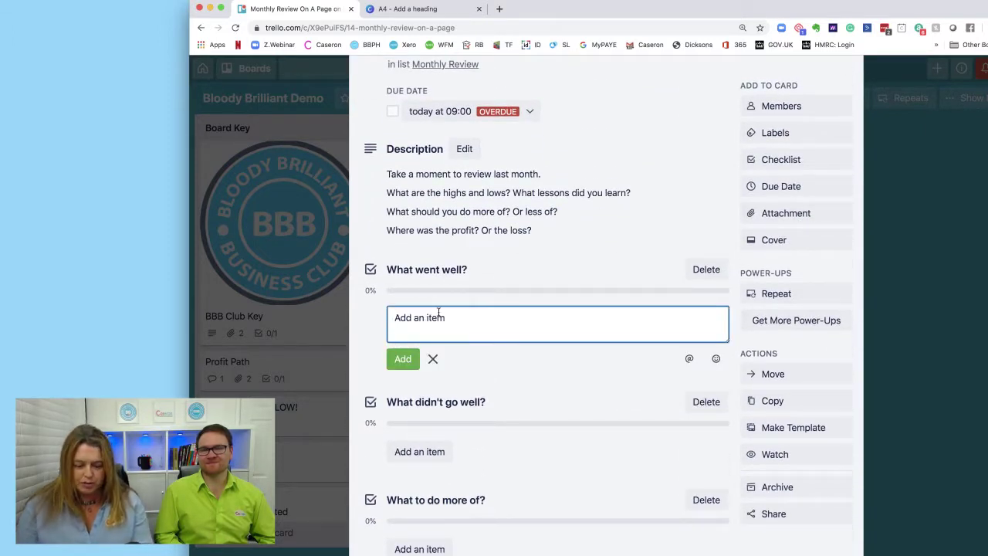
pyautogui.write('Launched a new ')
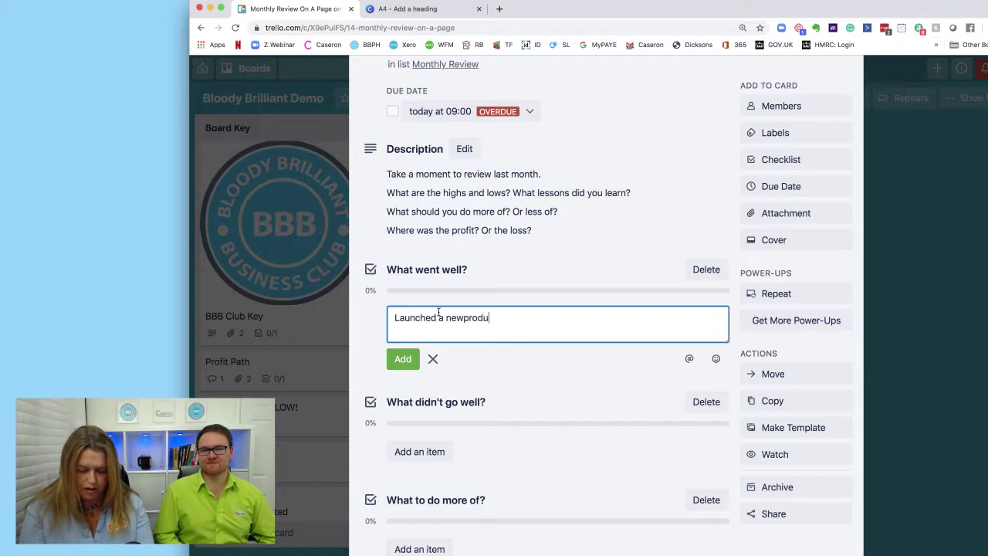
pyautogui.write('product')
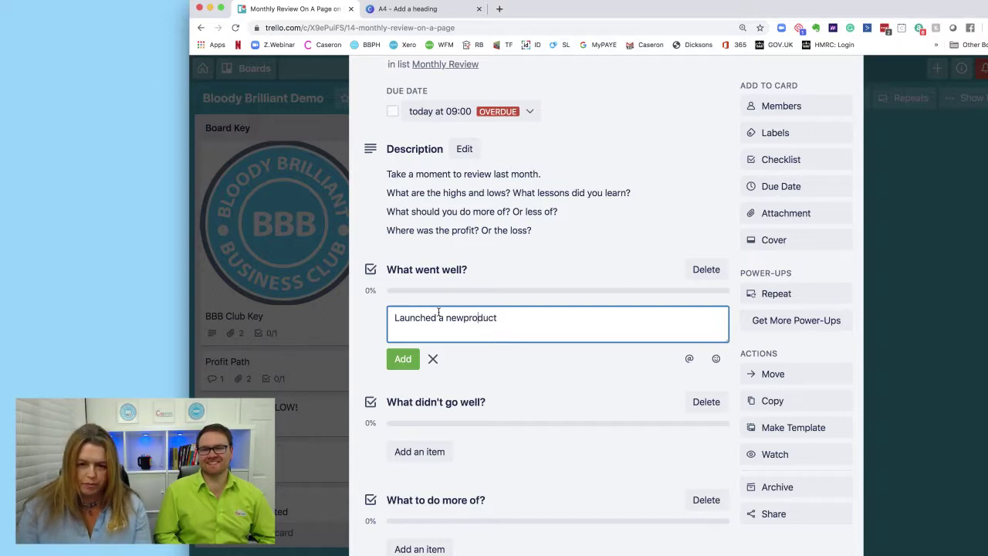
pyautogui.press('Left')
pyautogui.press('Left')
pyautogui.press('Left')
pyautogui.press('Left')
pyautogui.press('Left')
pyautogui.press('Left')
pyautogui.press('Left')
pyautogui.press('Return')
# Add a second item reading "Took on a new customer" to the "What went well?" checklist
pyautogui.scroll(1, 437, 310)
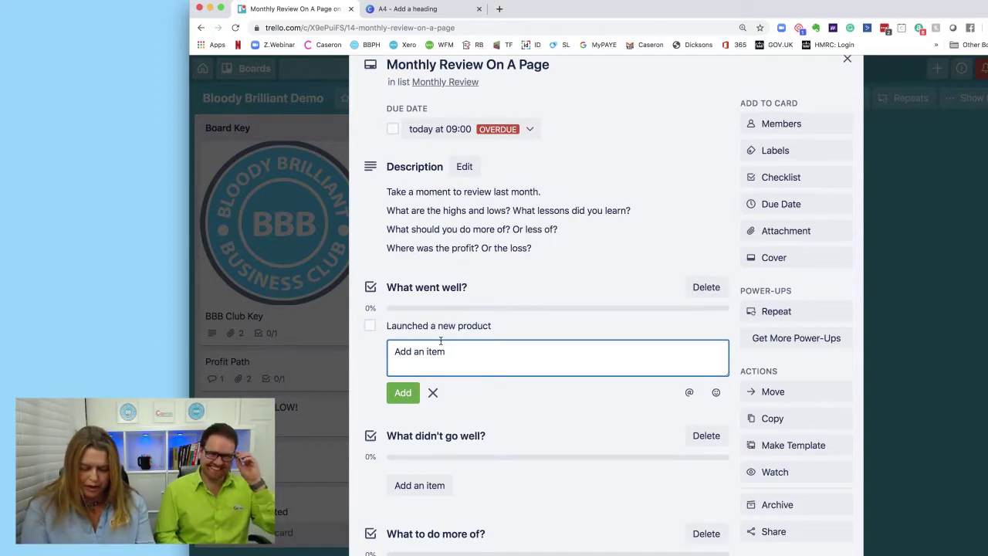
pyautogui.write('tokk a new customer')
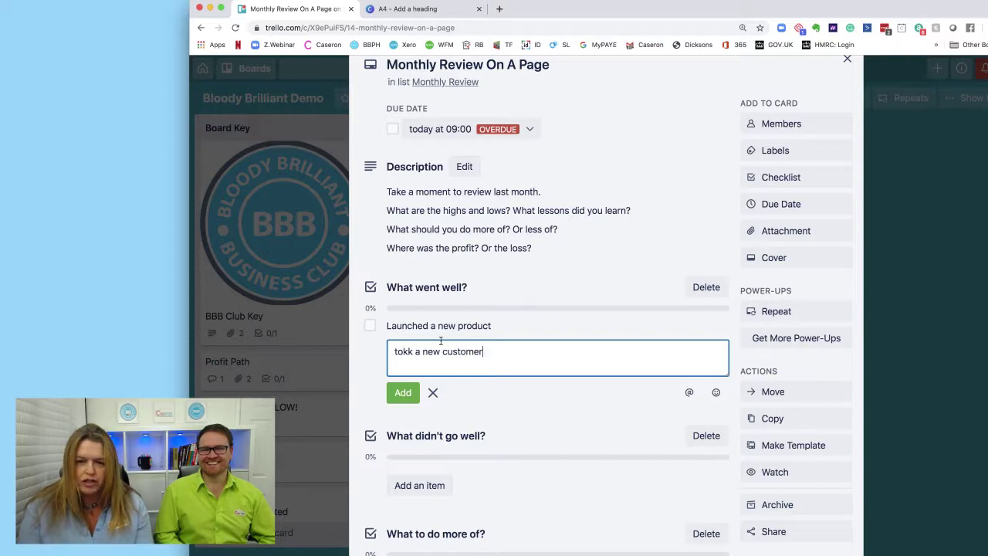
pyautogui.press('Return')
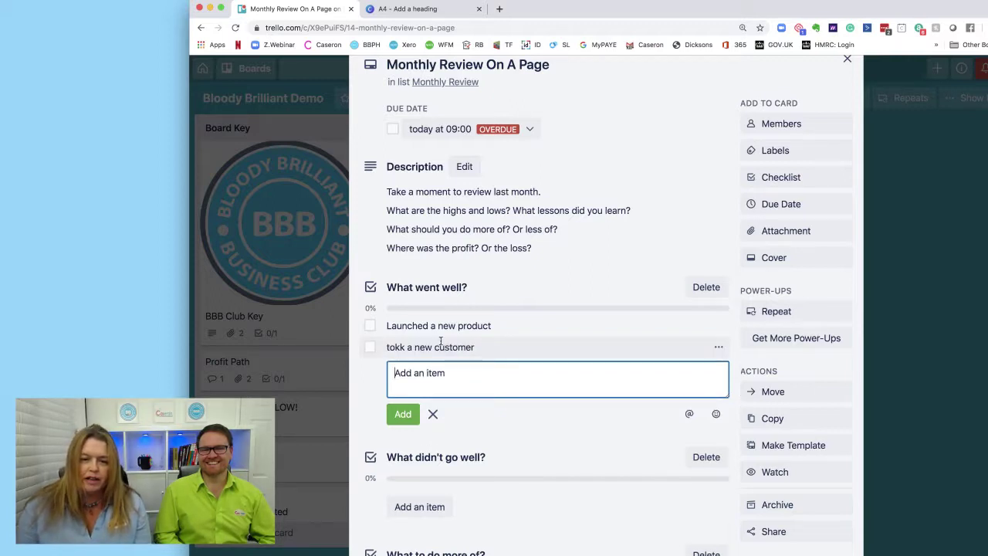
pyautogui.click(469, 347)
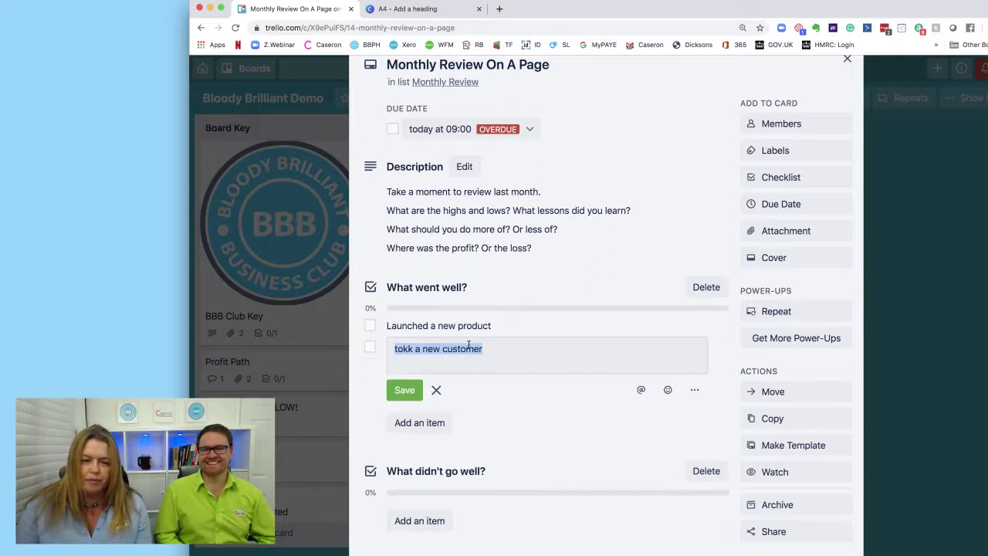
pyautogui.doubleClick(409, 348)
pyautogui.write('Tol')
pyautogui.press('BackSpace')
pyautogui.write('ok on')
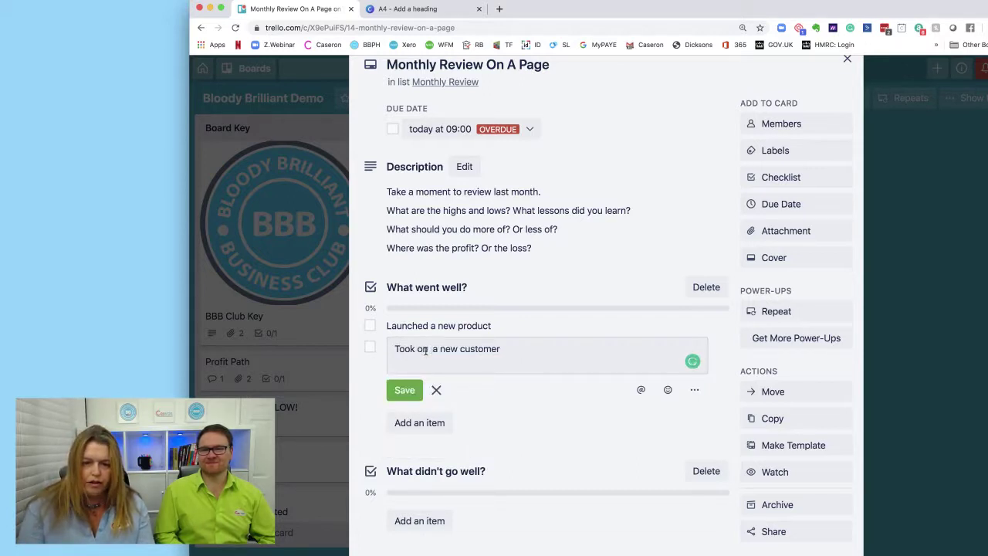
pyautogui.click(405, 401)
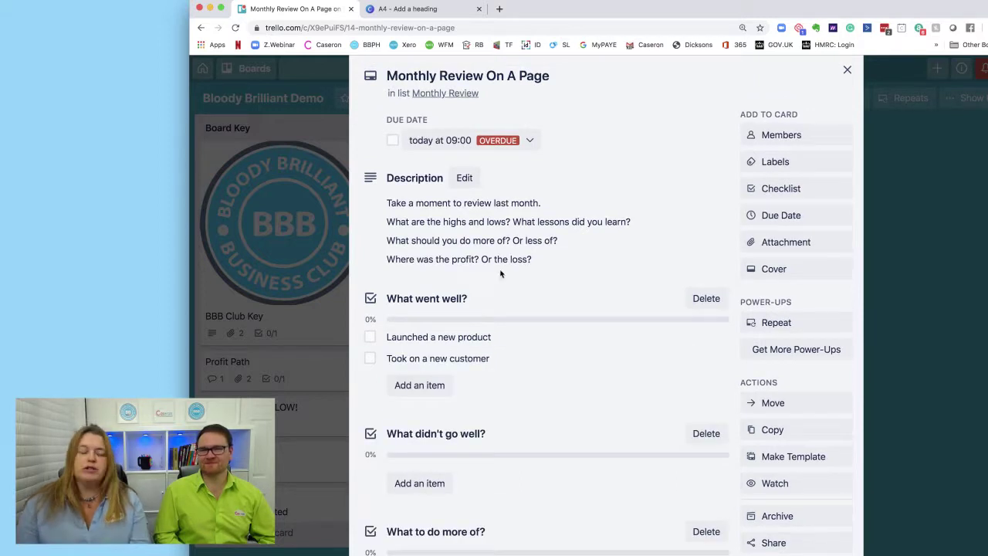
# Tick both items in the "What went well?" checklist and untick them again
pyautogui.scroll(-1, 498, 301)
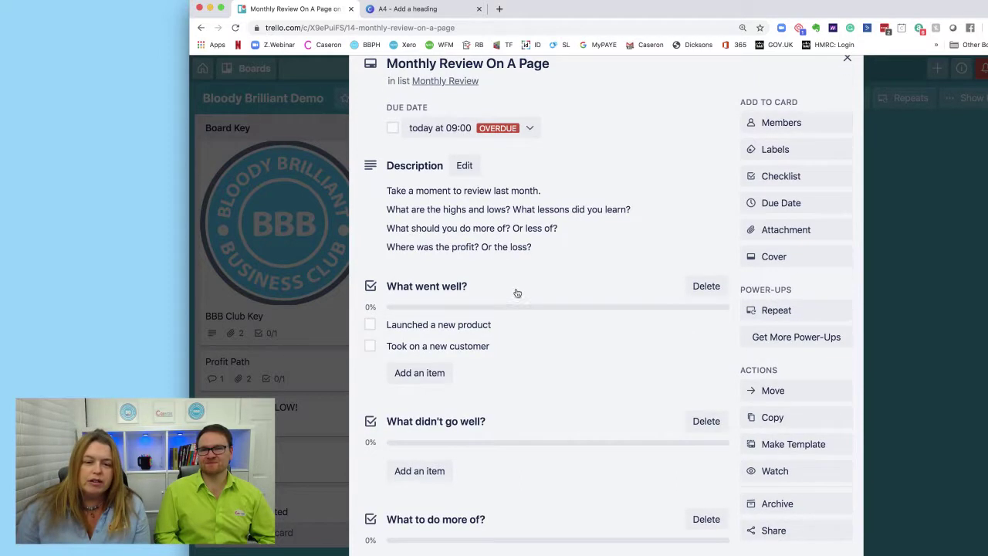
pyautogui.click(370, 324)
pyautogui.click(370, 346)
pyautogui.click(371, 325)
pyautogui.click(370, 345)
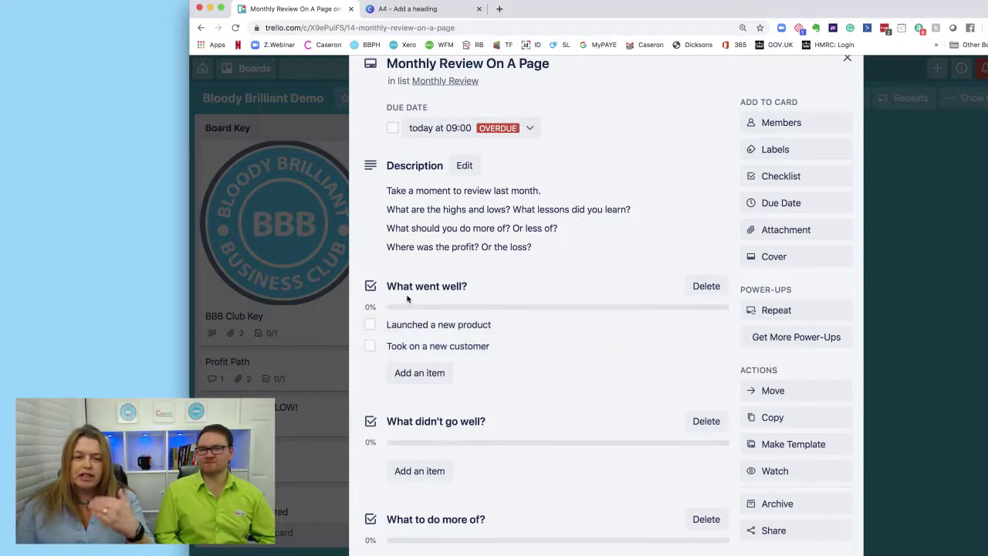
# Add the items "Action...." and "Action 2" to the "What to do more of?" checklist
pyautogui.scroll(-3, 417, 292)
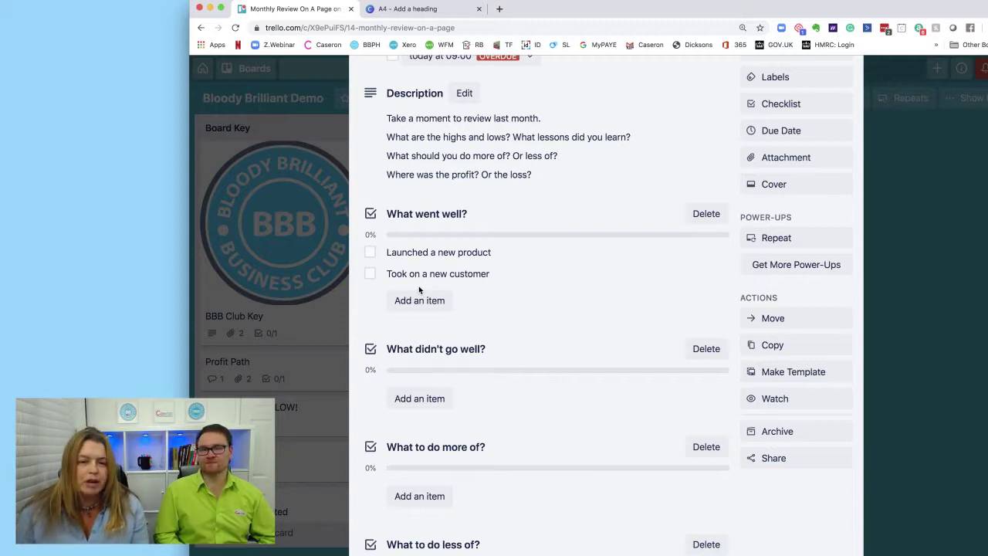
pyautogui.scroll(-1, 419, 289)
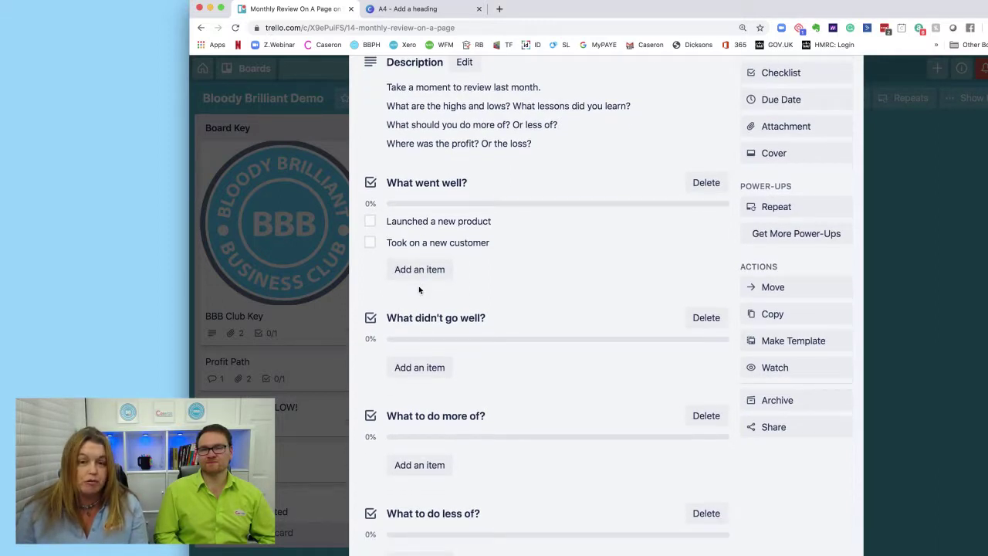
pyautogui.scroll(-5, 419, 289)
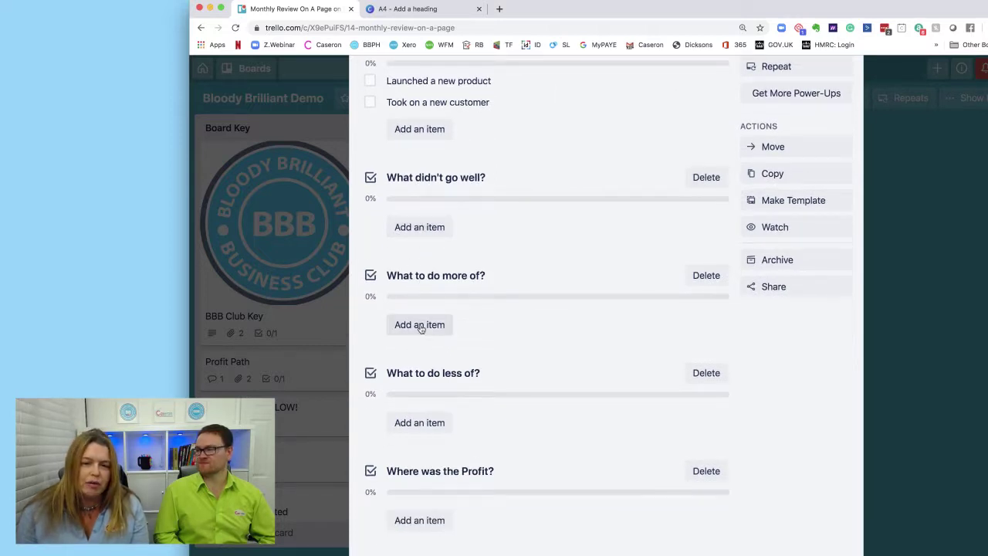
pyautogui.click(425, 325)
pyautogui.write('Avtion...')
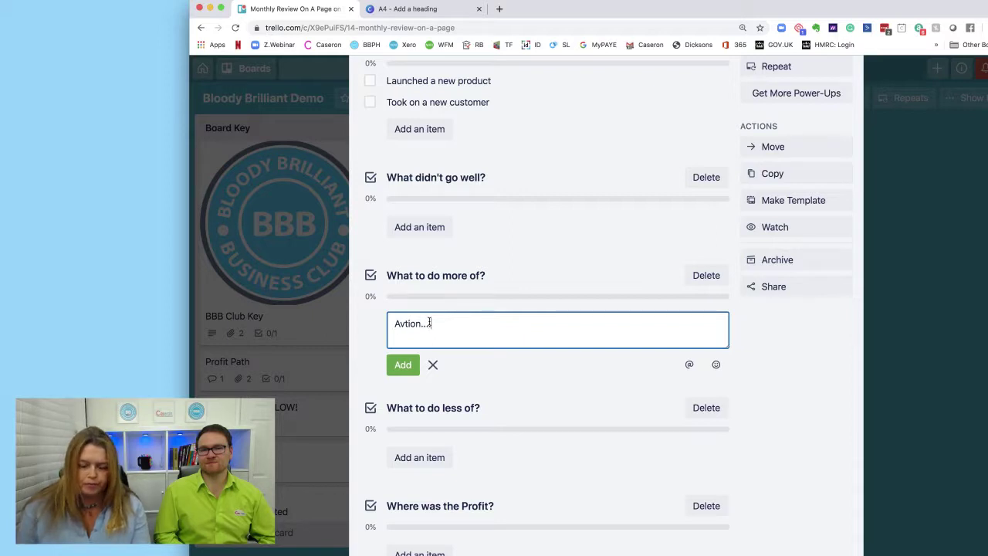
pyautogui.press('BackSpace')
pyautogui.write('c')
pyautogui.click(414, 364)
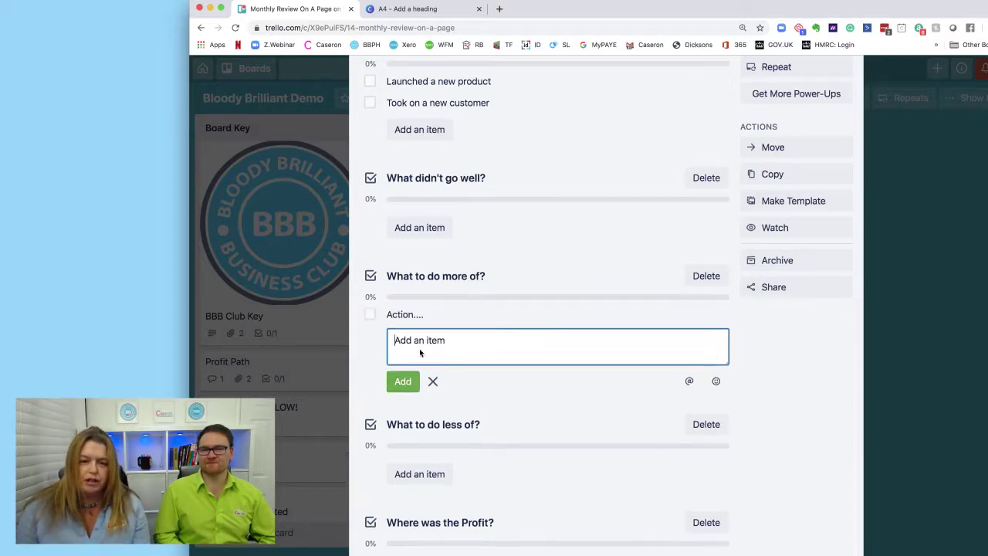
pyautogui.write('Actio')
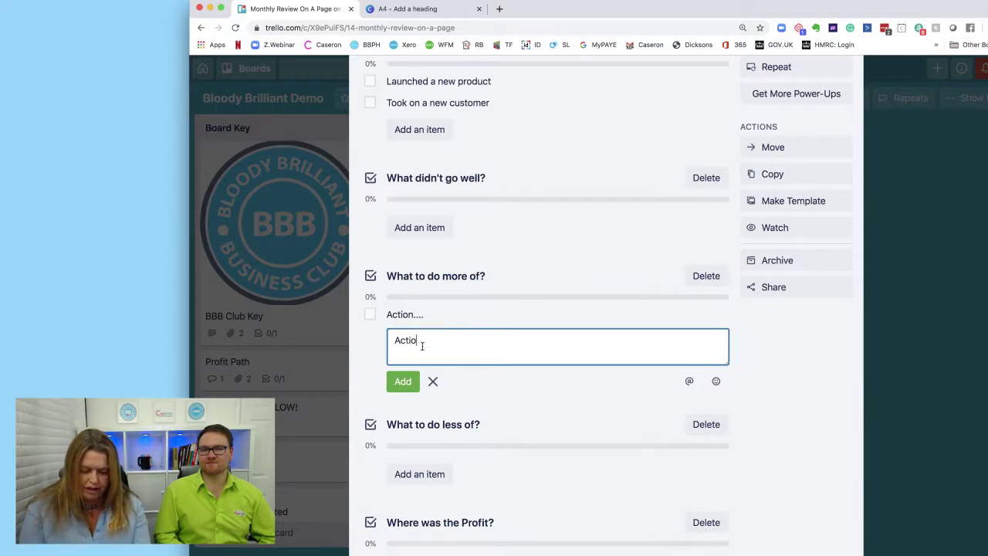
pyautogui.write('n 2')
pyautogui.press('Return')
# Mark the Monthly Review On A Page card's due date as complete and close the card
pyautogui.scroll(1, 421, 346)
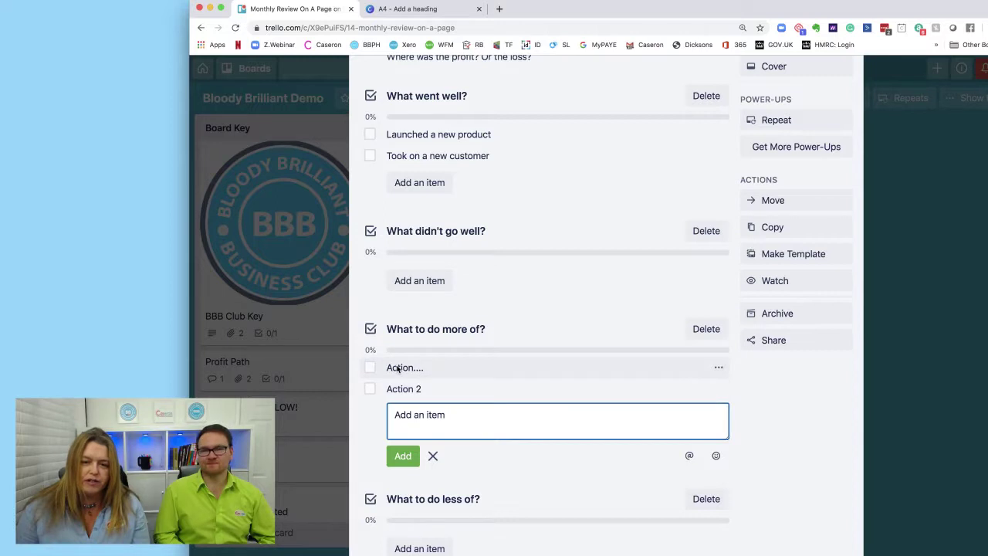
pyautogui.scroll(-2, 432, 324)
pyautogui.scroll(-4, 498, 275)
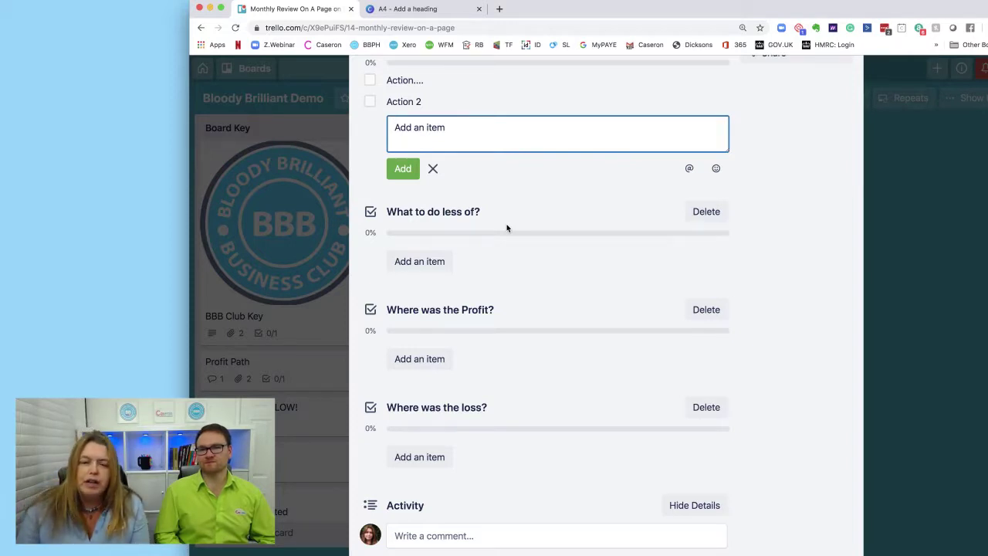
pyautogui.scroll(-1, 507, 228)
pyautogui.scroll(5, 507, 228)
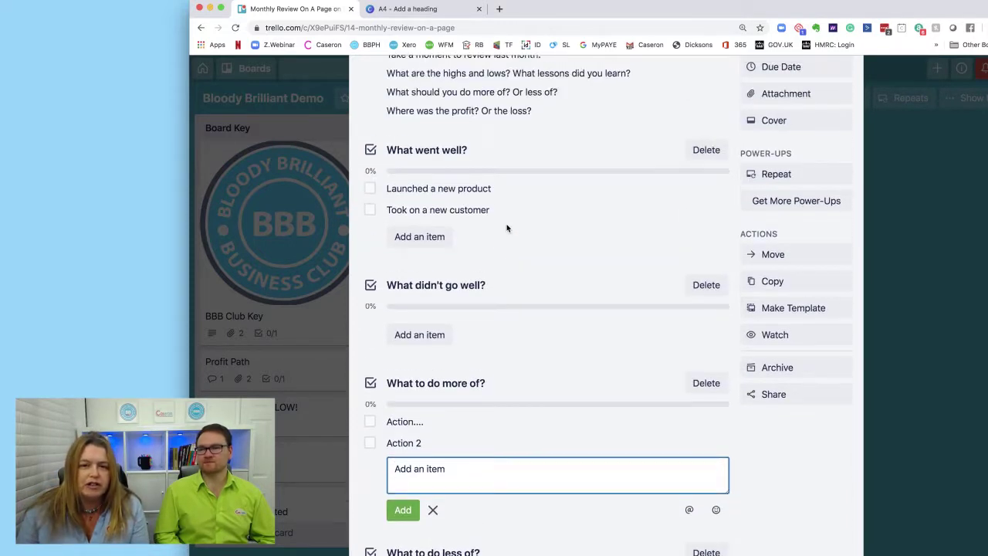
pyautogui.scroll(2, 507, 228)
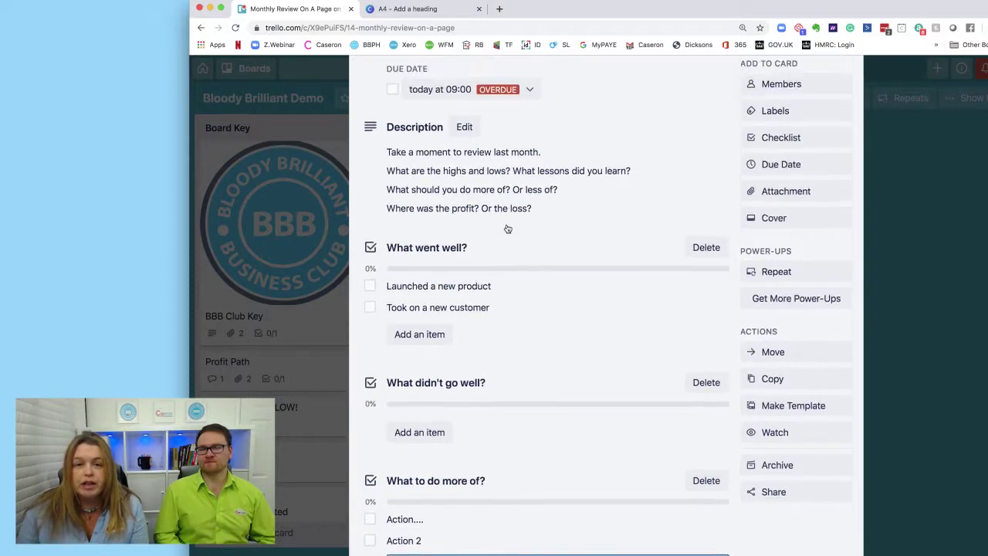
pyautogui.scroll(3, 507, 228)
pyautogui.click(393, 174)
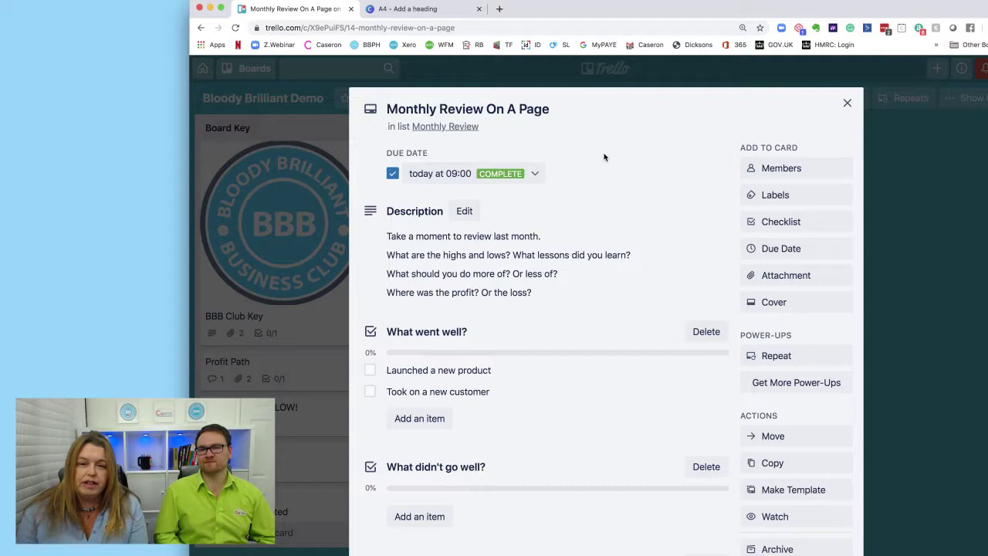
pyautogui.click(847, 103)
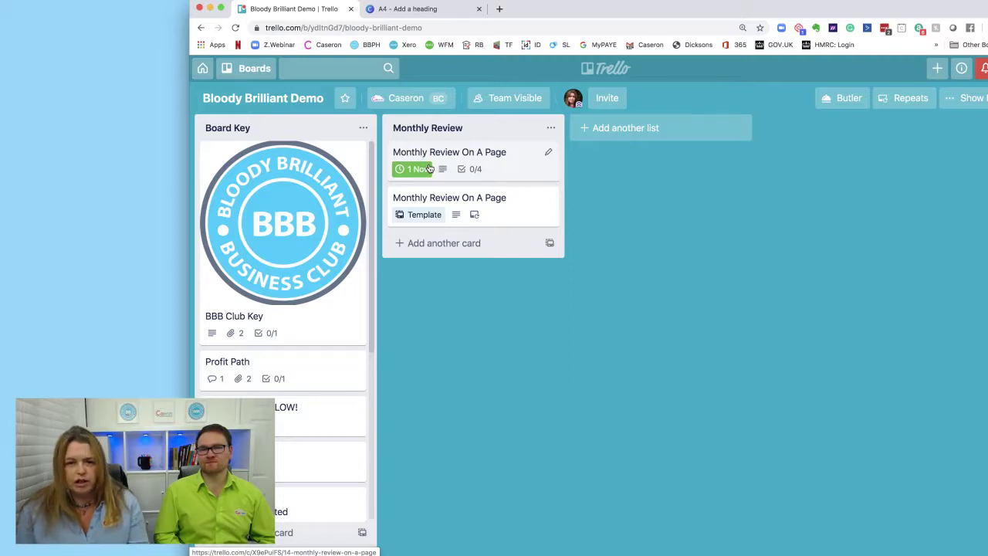
pyautogui.moveTo(430, 169)
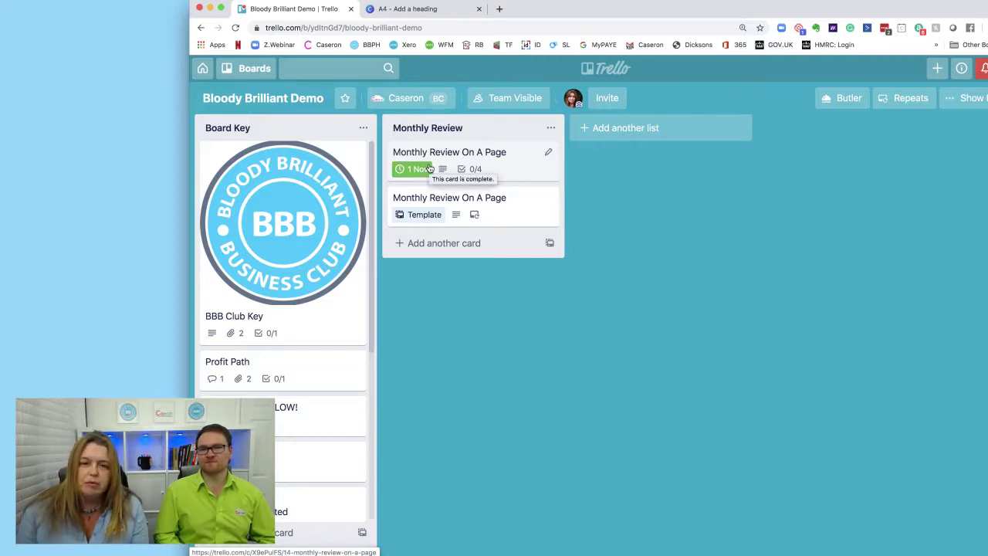